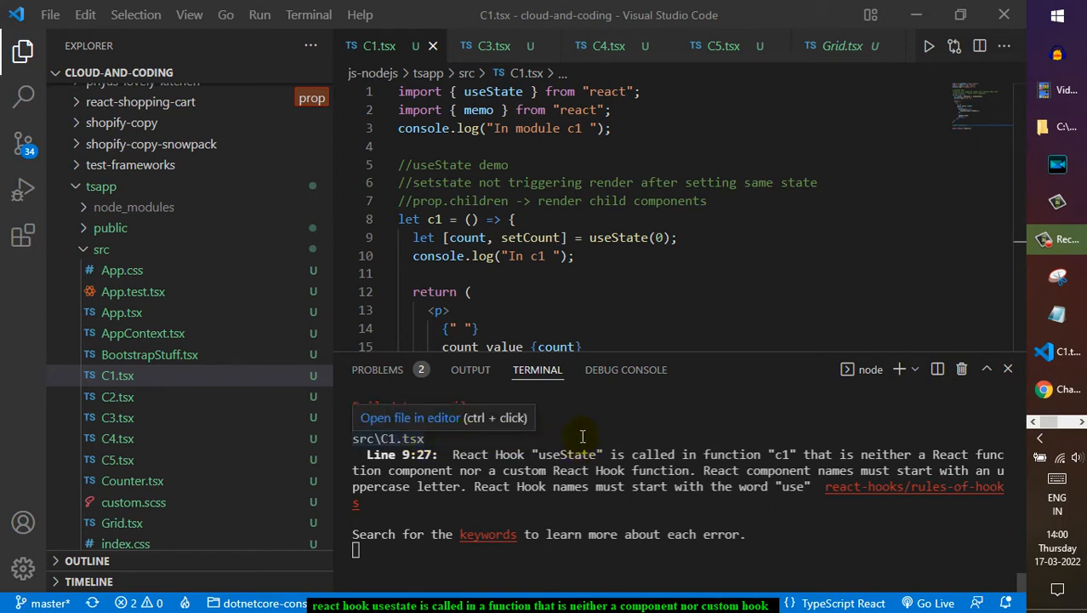
Step: Rename the component c1 to uppercase C1 in its declaration on line 8
click(553, 280)
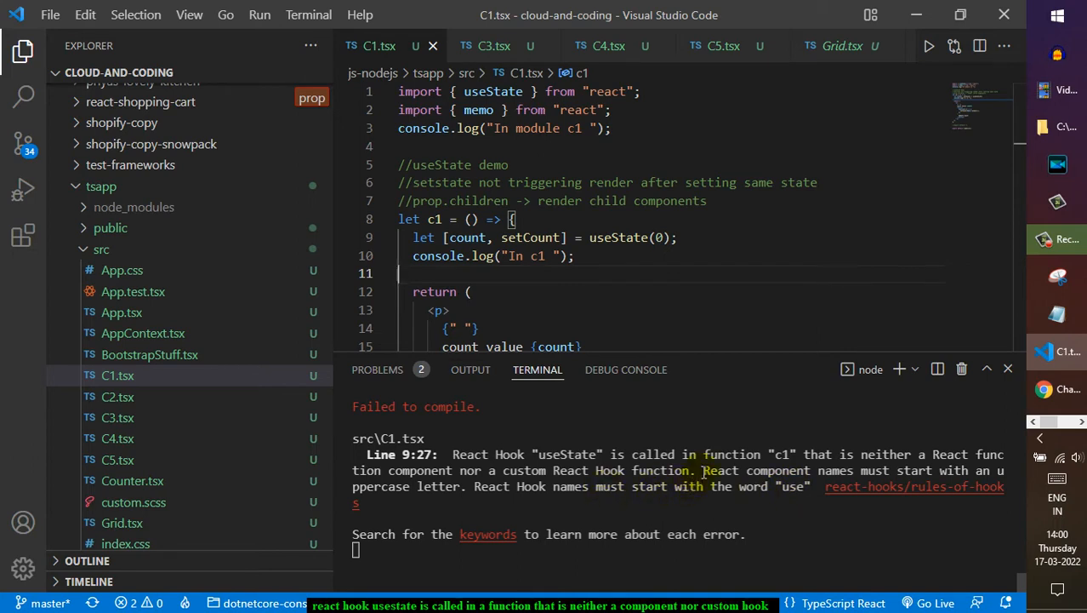
drag(705, 470, 464, 487)
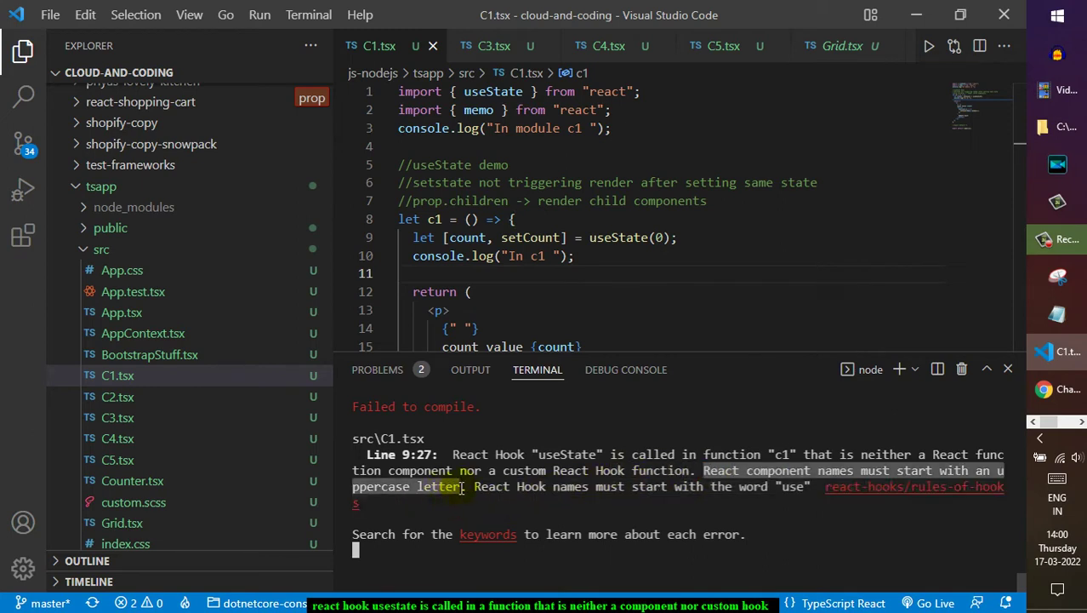
click(433, 220)
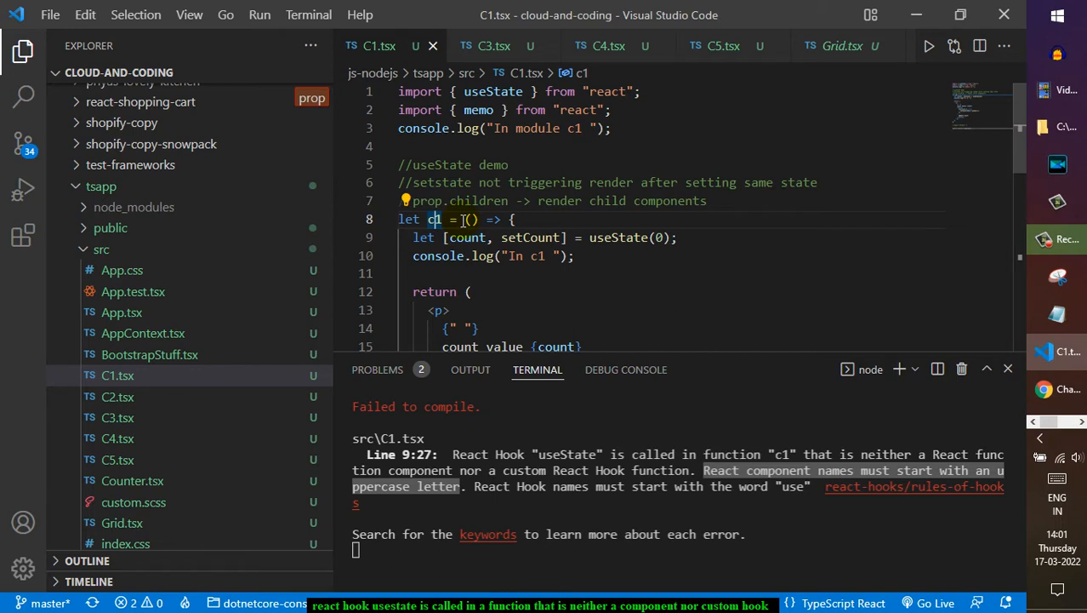
text(C)
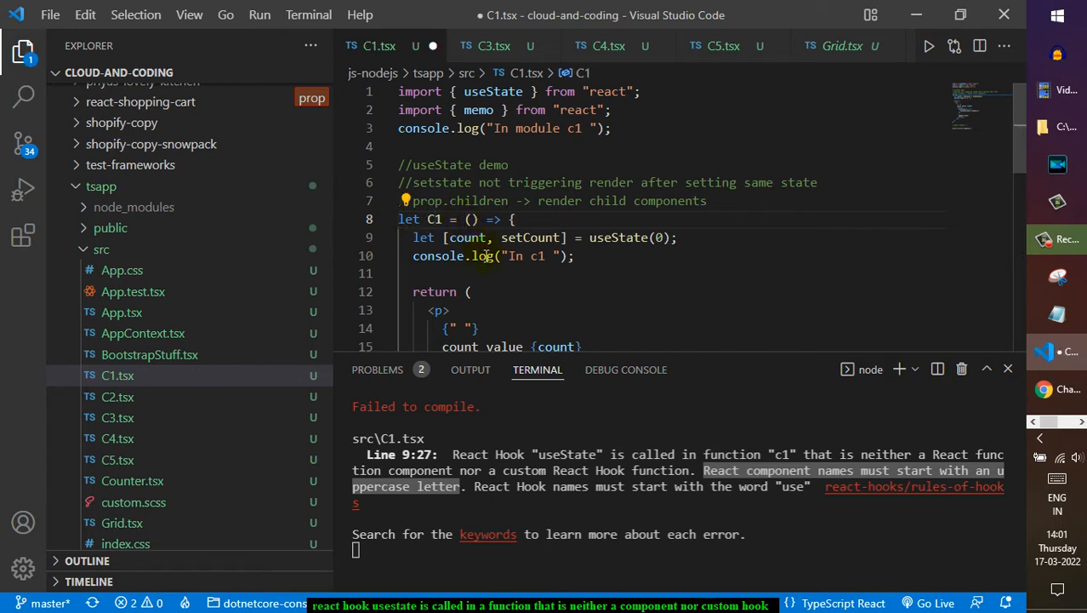
scroll(485, 256, down, 2)
scroll(485, 255, down, 3)
scroll(519, 315, down, 1)
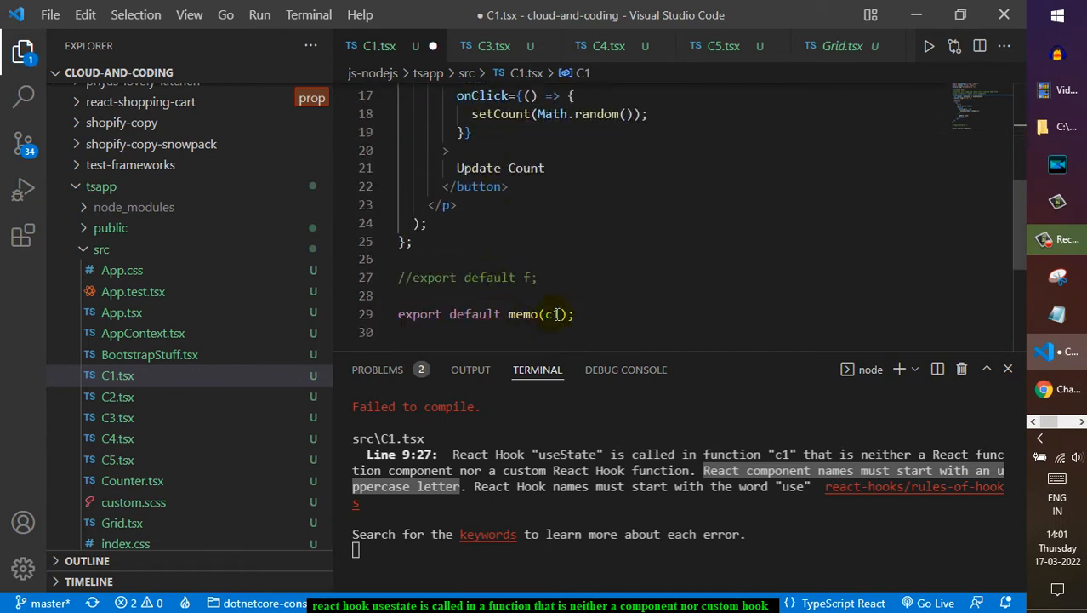
Step: Change the export to memo(C1) and save the file so it recompiles
click(554, 314)
key(BackSpace)
text(C)
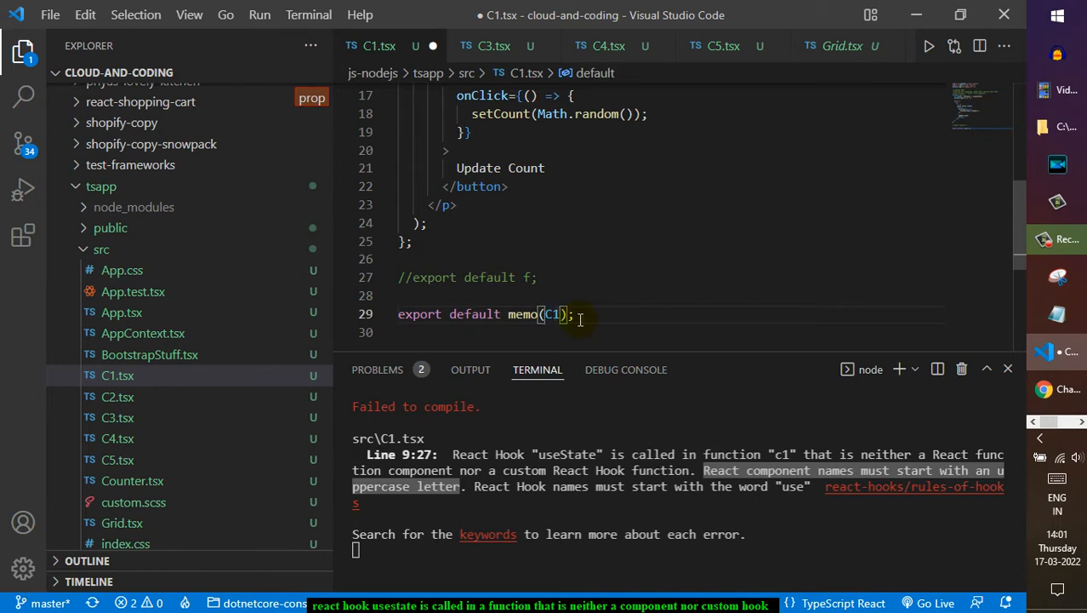
click(592, 228)
key(ctrl+s)
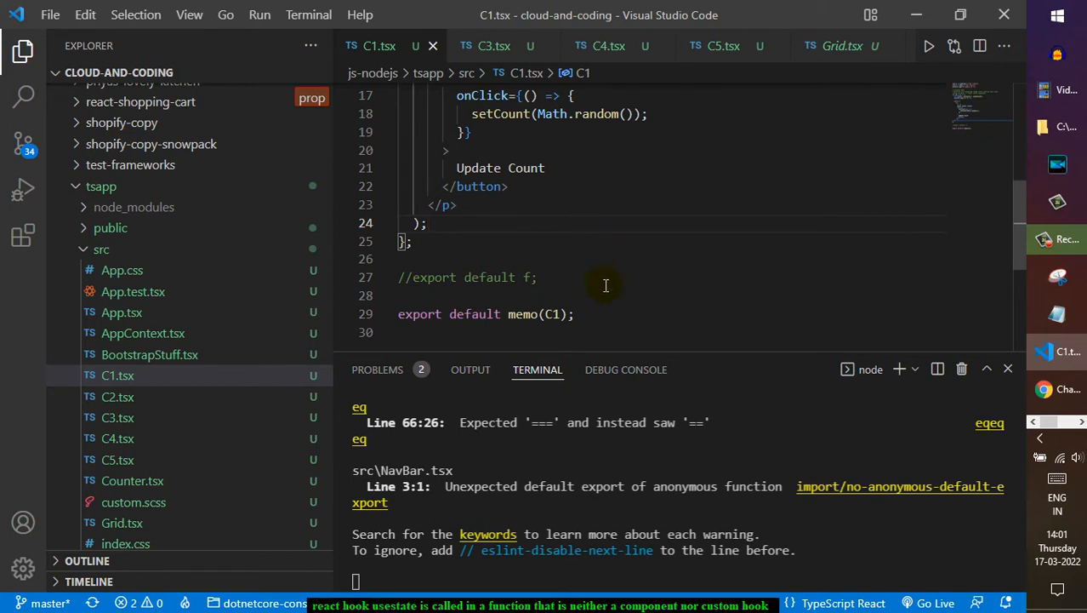
scroll(606, 285, up, 3)
scroll(606, 285, up, 3)
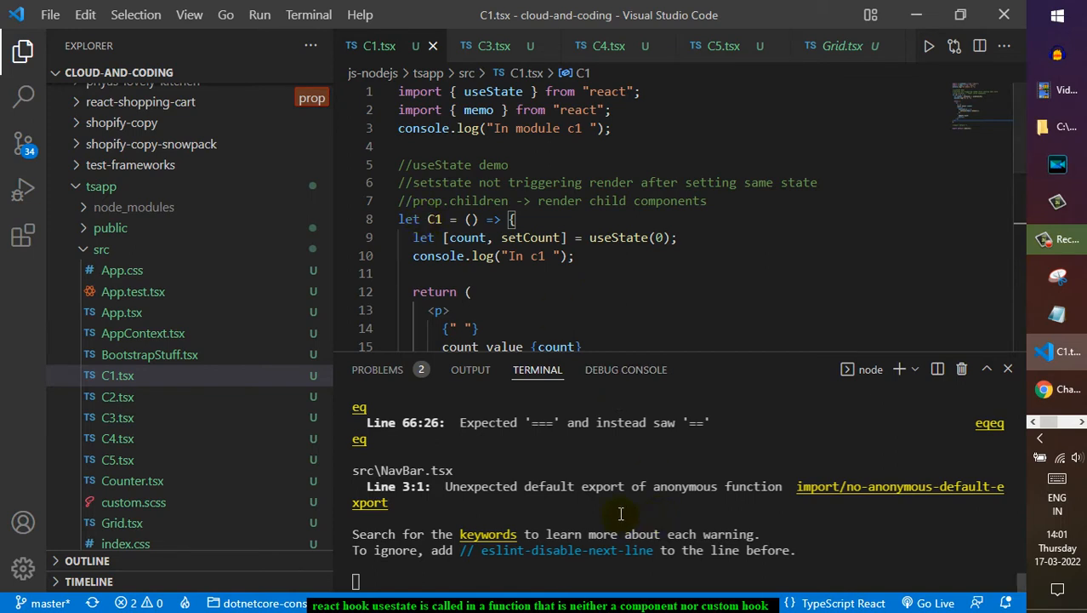
Step: Add a colon right after the name C1 to start its type annotation
click(642, 162)
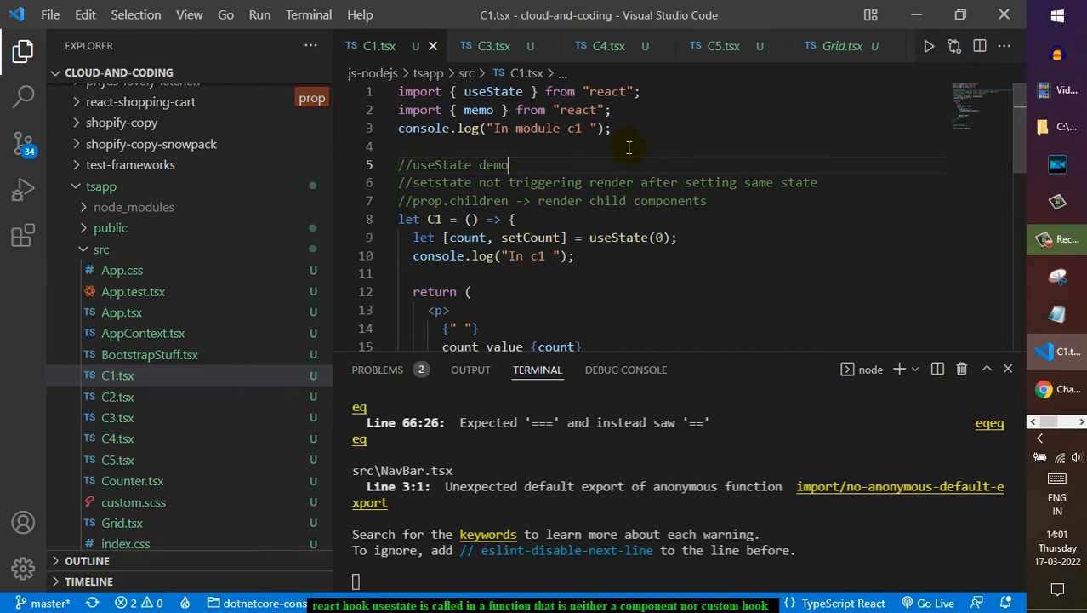
click(442, 220)
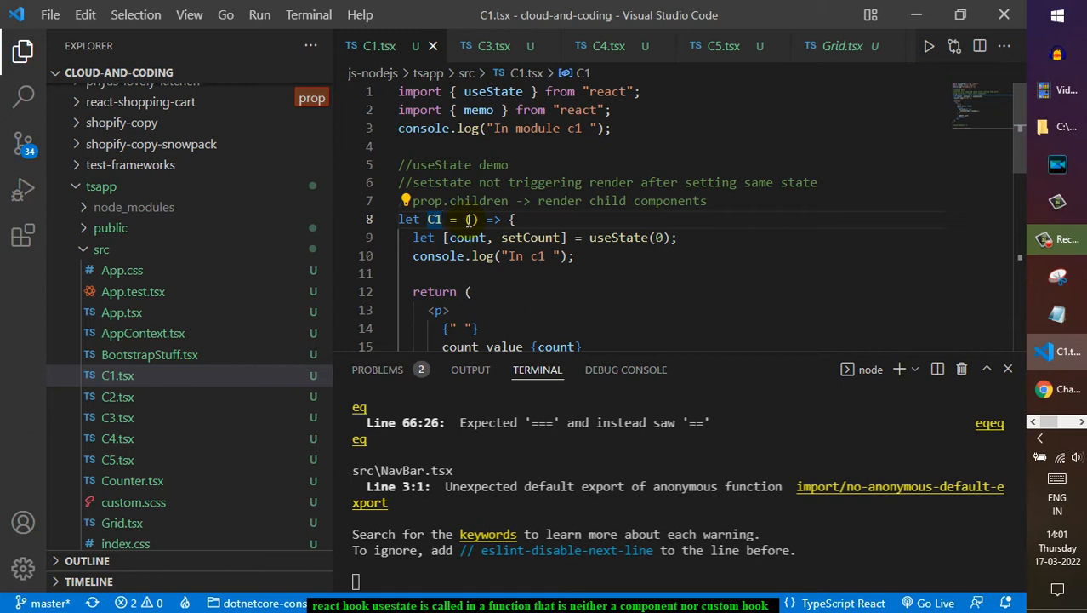
text(:)
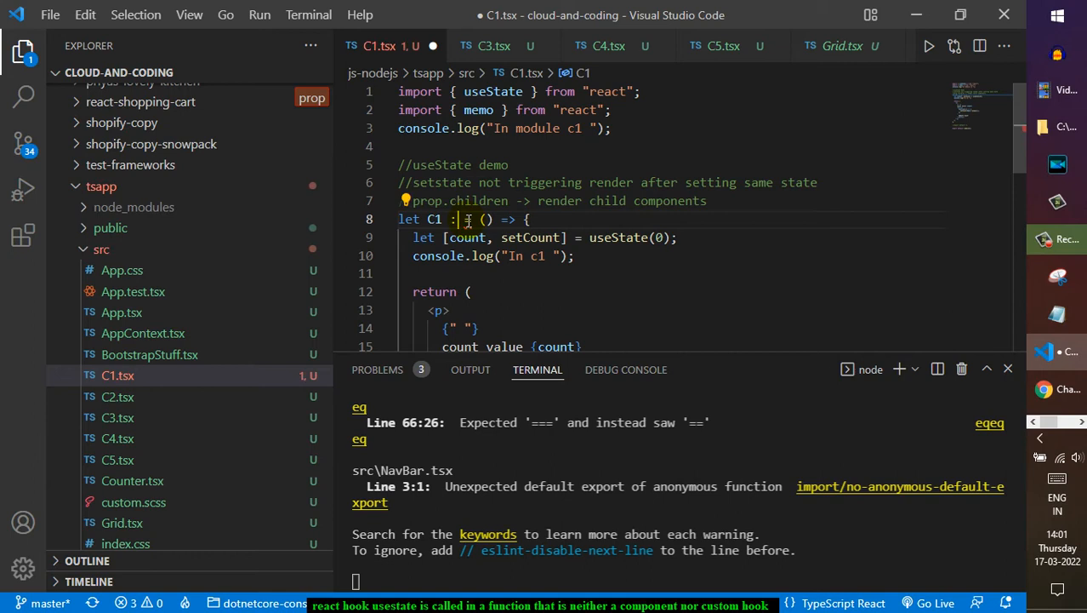
Step: Add 'import React from 'react'' on a new line after the console.log statement
click(650, 134)
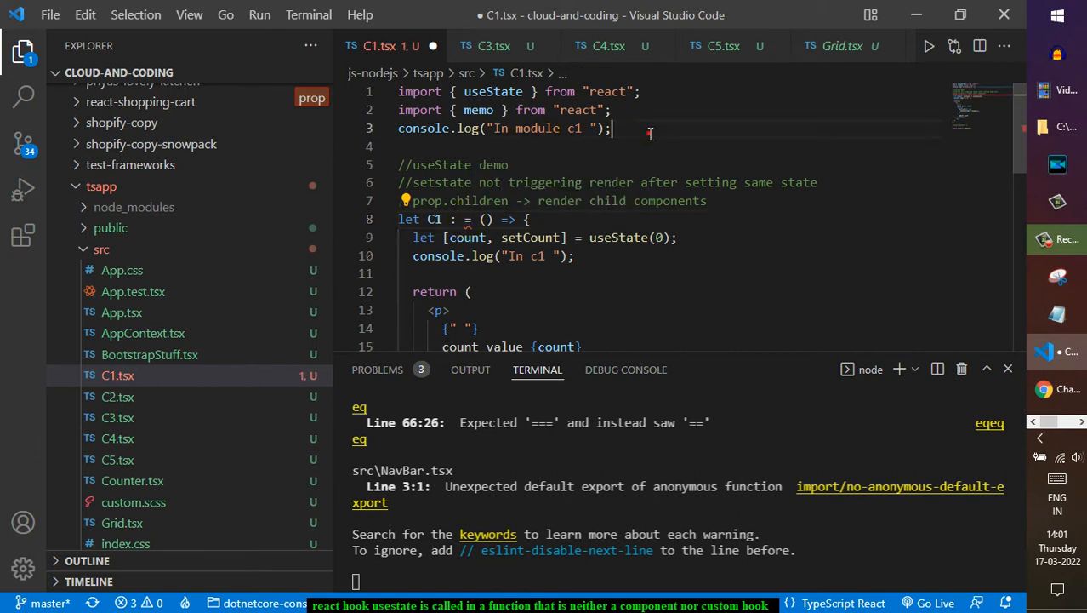
key(Return)
text(import )
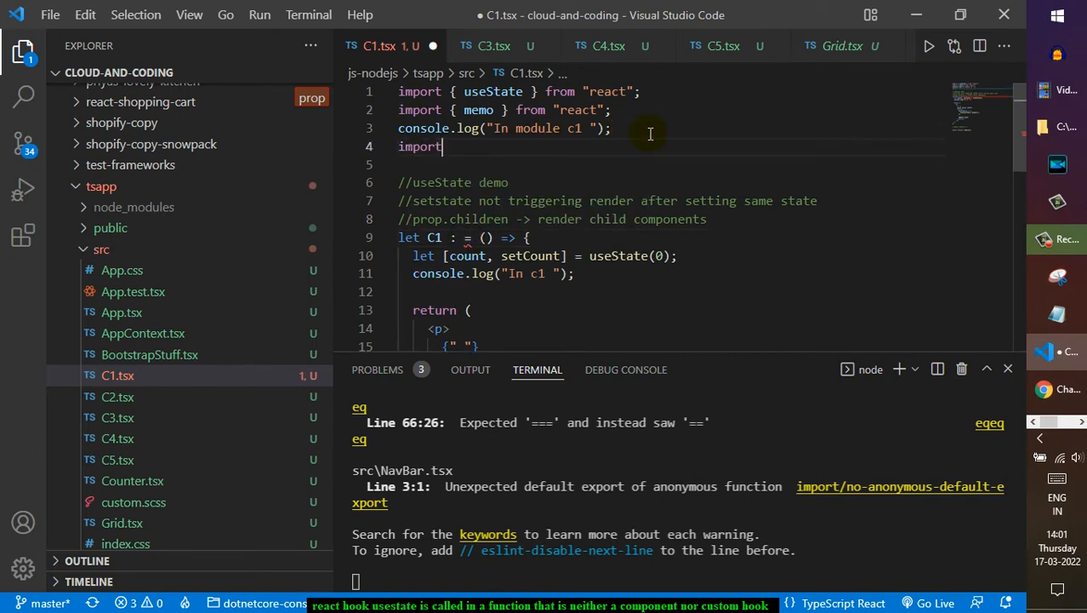
text(React f)
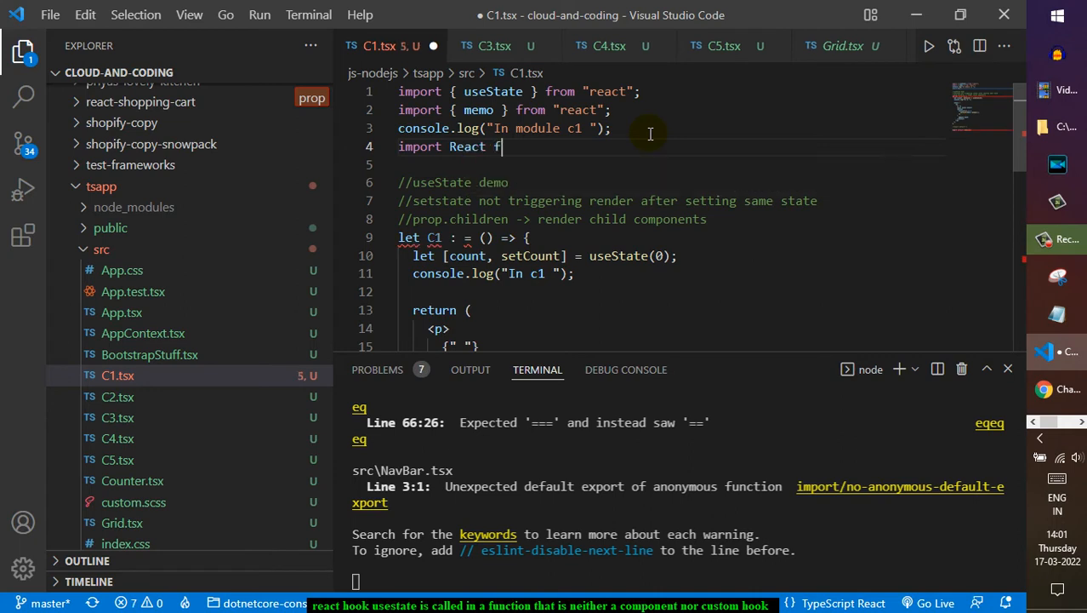
text(rom 'rea)
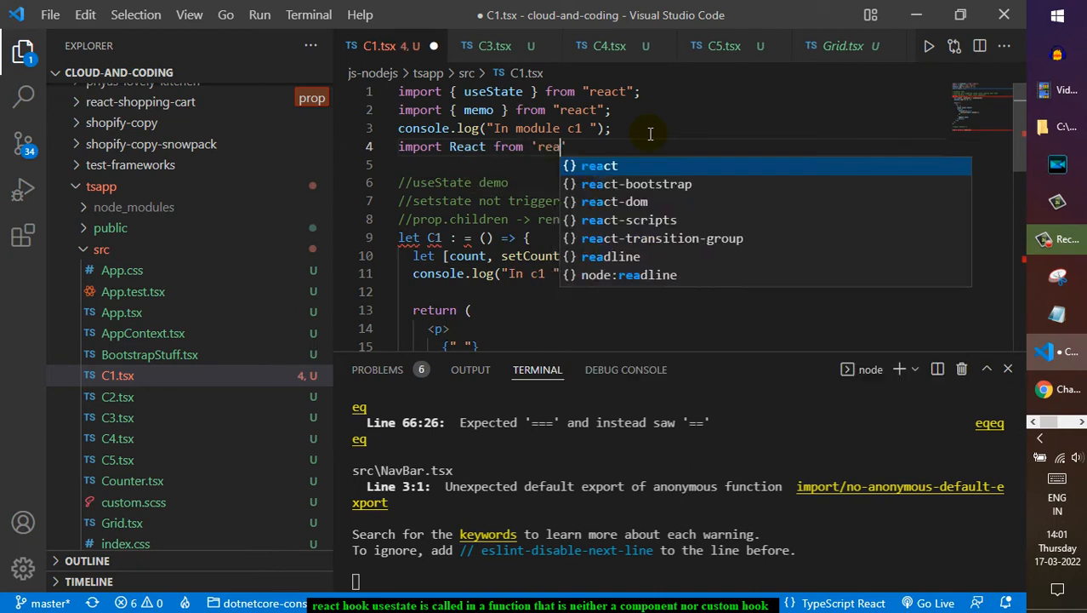
text(ct)
key(Escape)
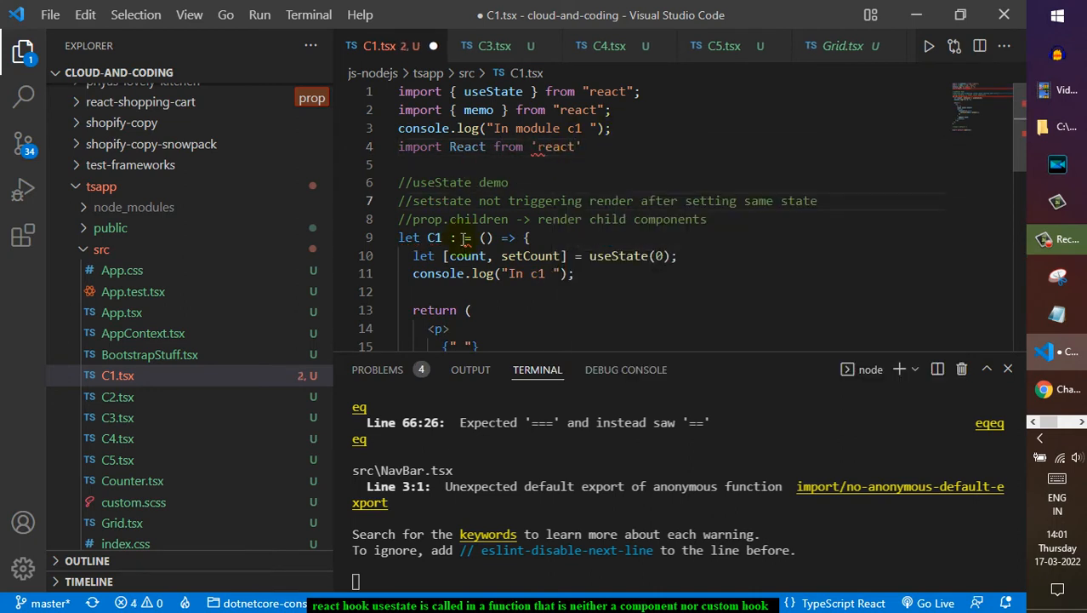
Step: Annotate C1 as React.FC and save the file to recompile
click(459, 238)
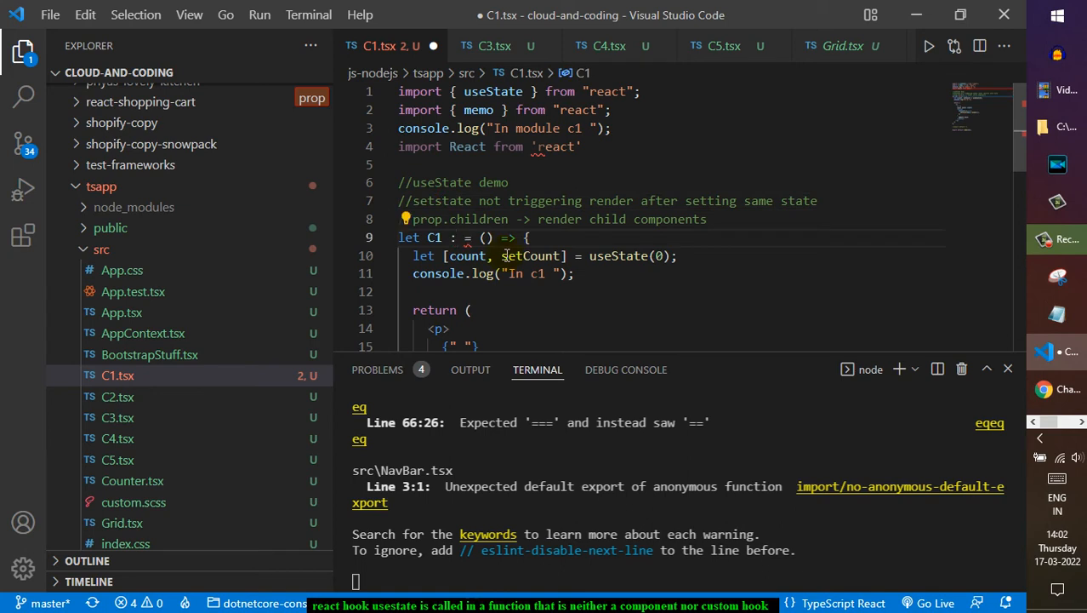
text(React.)
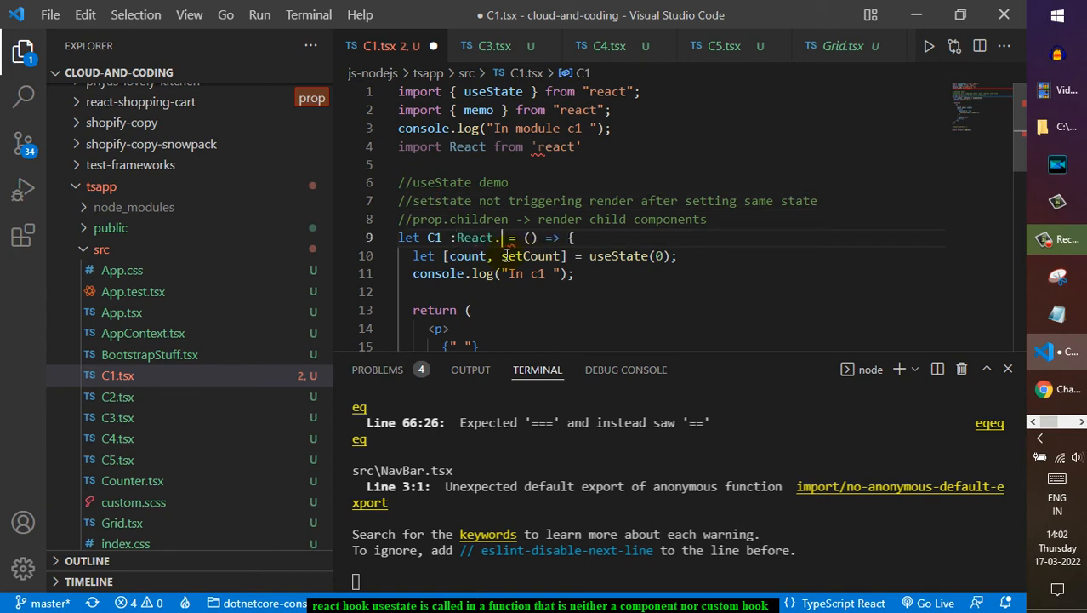
text(FC)
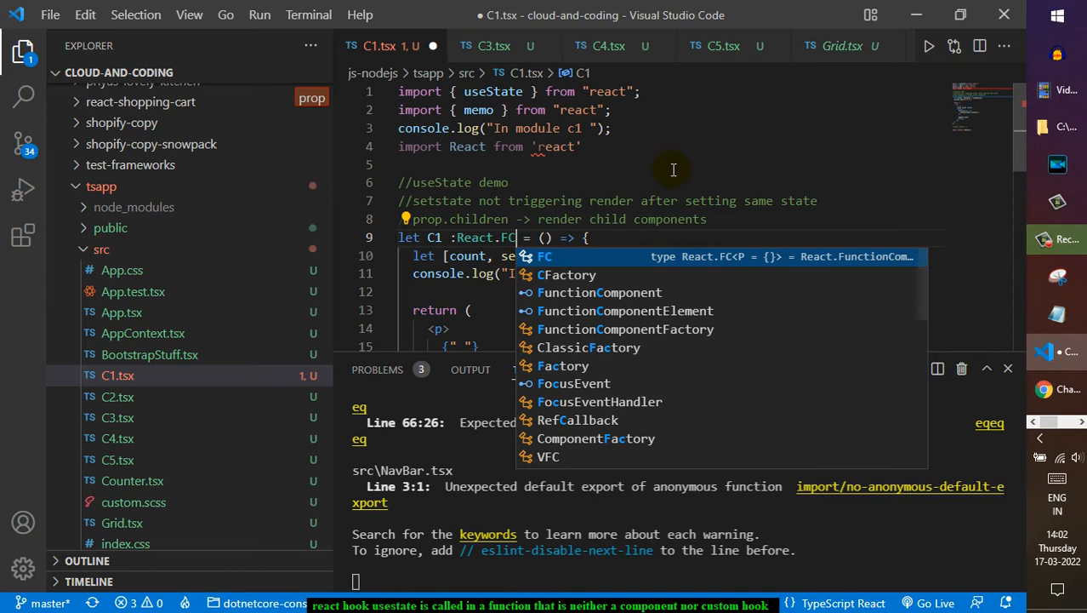
click(673, 166)
key(ctrl+s)
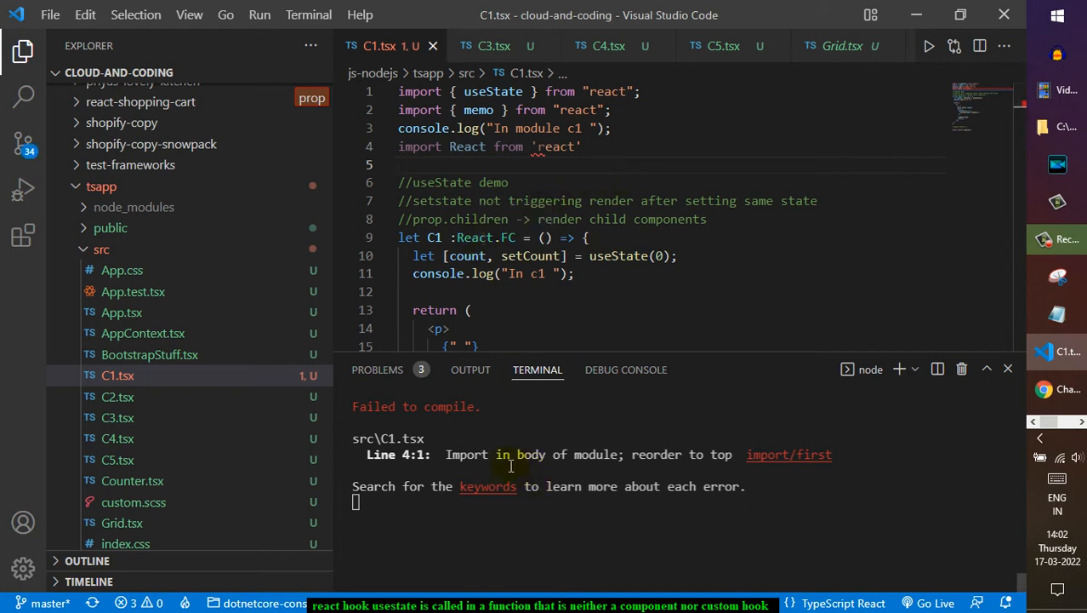
Step: Select the whole misplaced React import on line 4 for cutting
drag(466, 457, 725, 456)
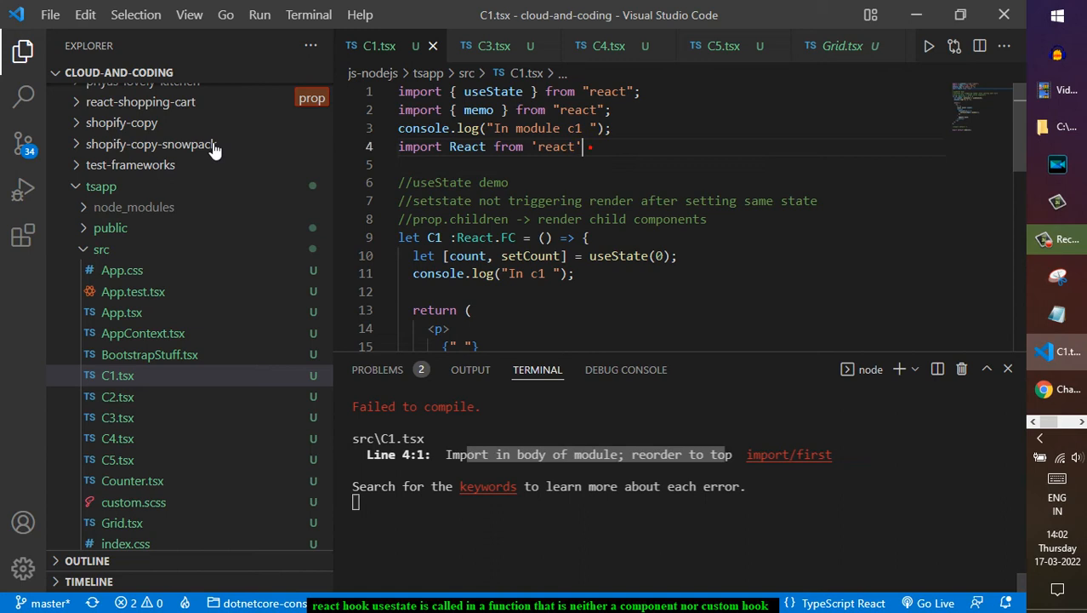
key(shift+Up)
key(ctrl+c)
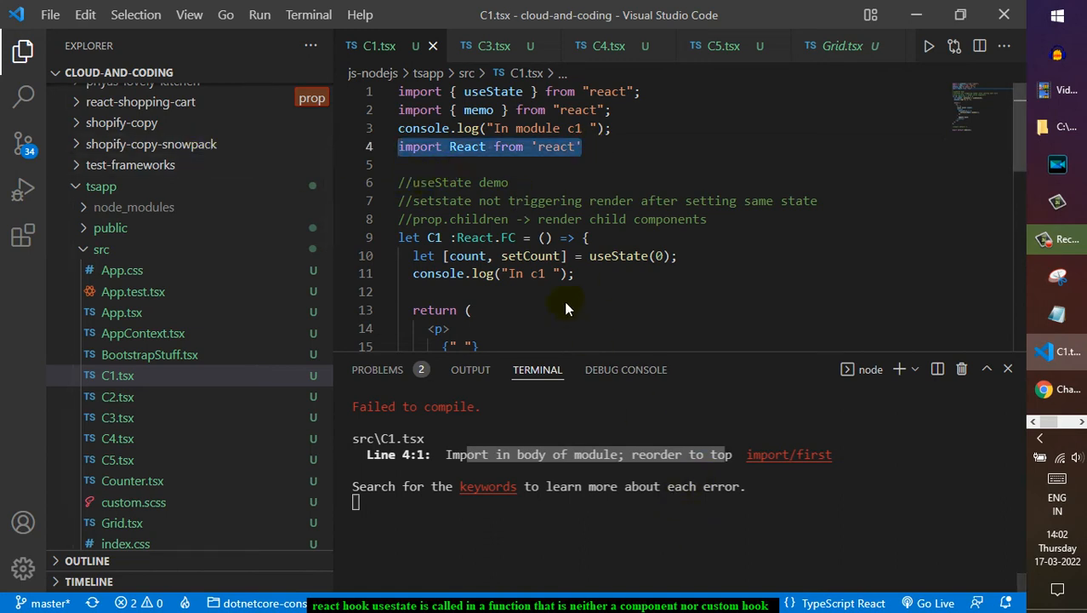
Step: Move the React import below the memo import at the top and save, clearing the import-order error
key(BackSpace)
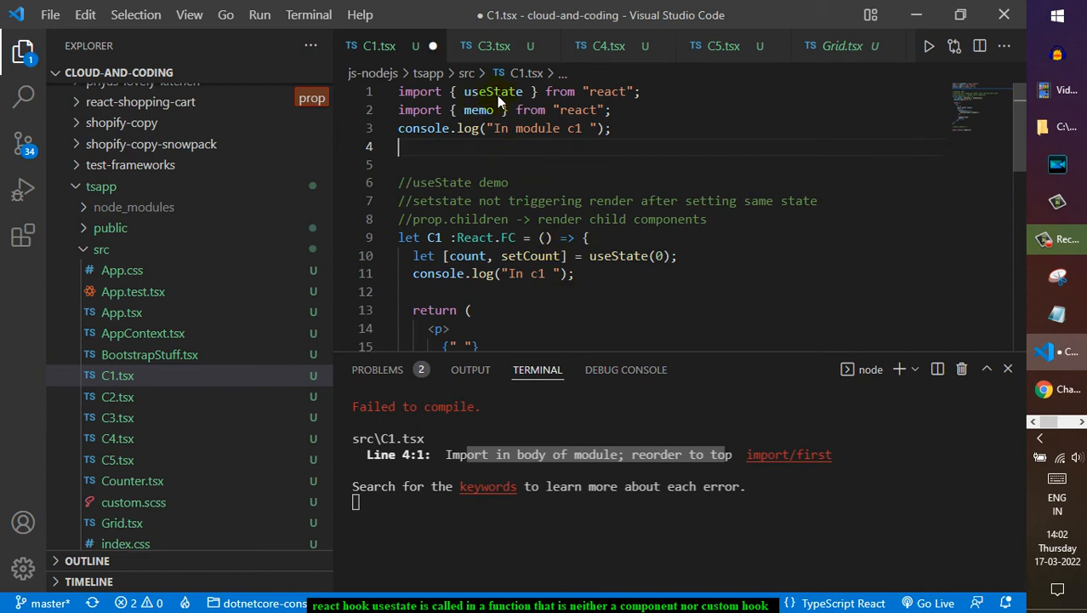
click(632, 107)
key(Return)
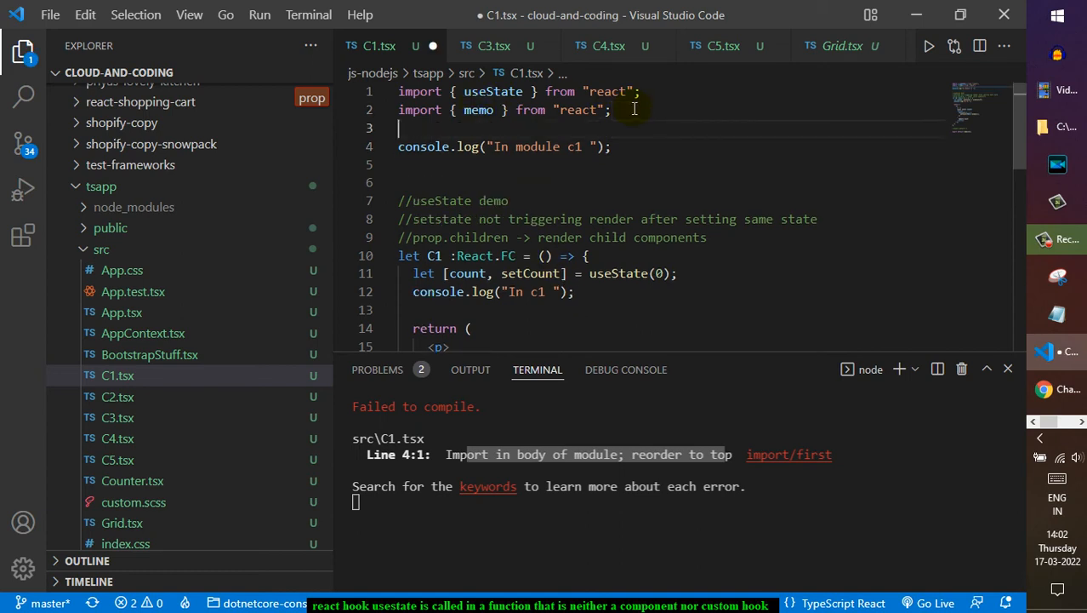
key(ctrl+v)
key(Return)
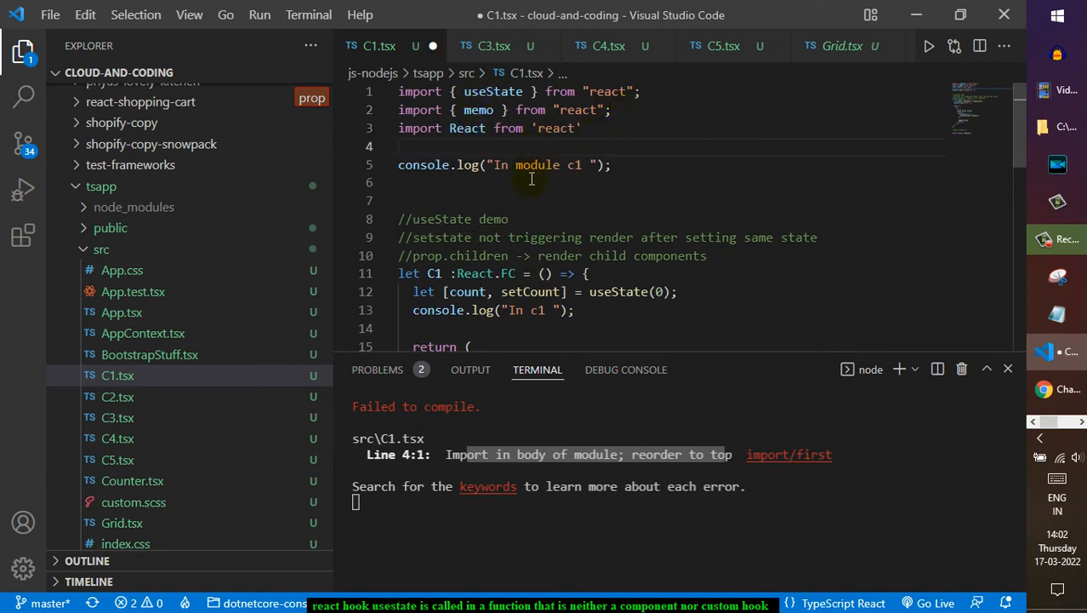
click(530, 178)
key(ctrl+s)
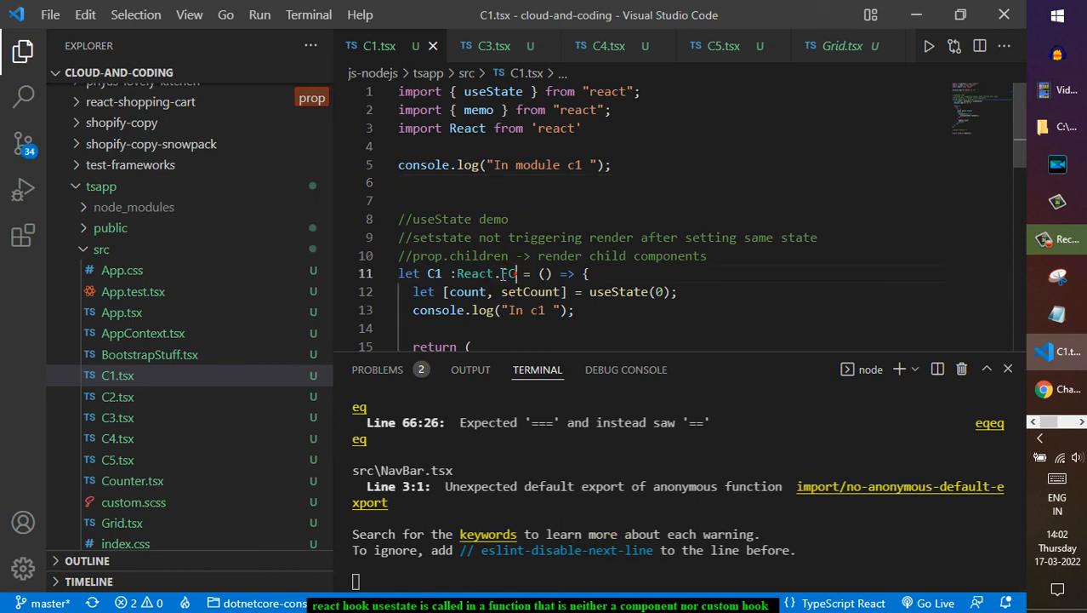
Step: Highlight the React.FC type annotation to review it
drag(456, 273, 513, 273)
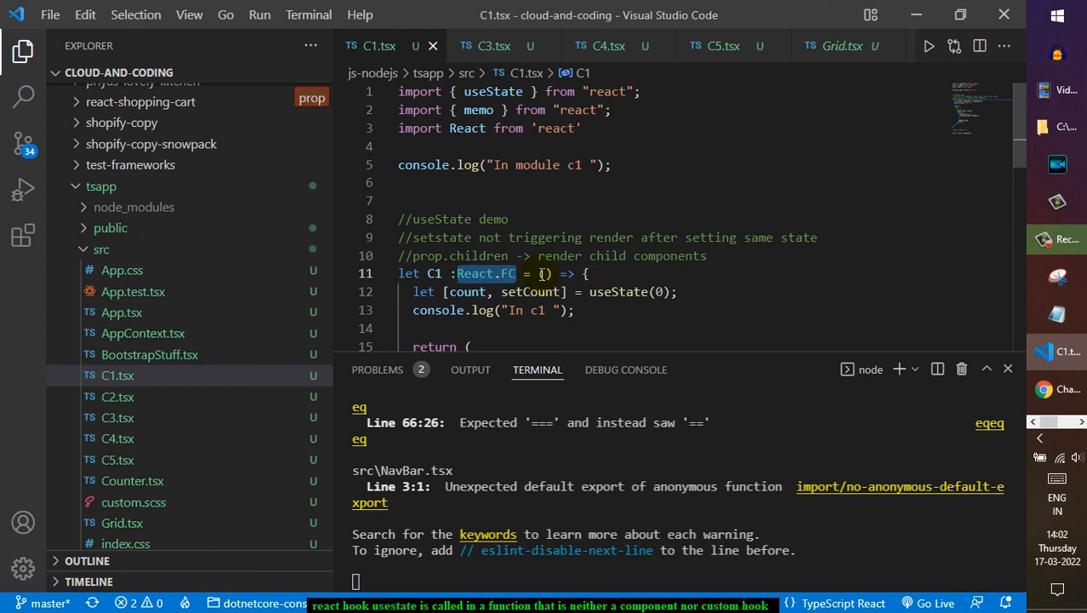
click(533, 146)
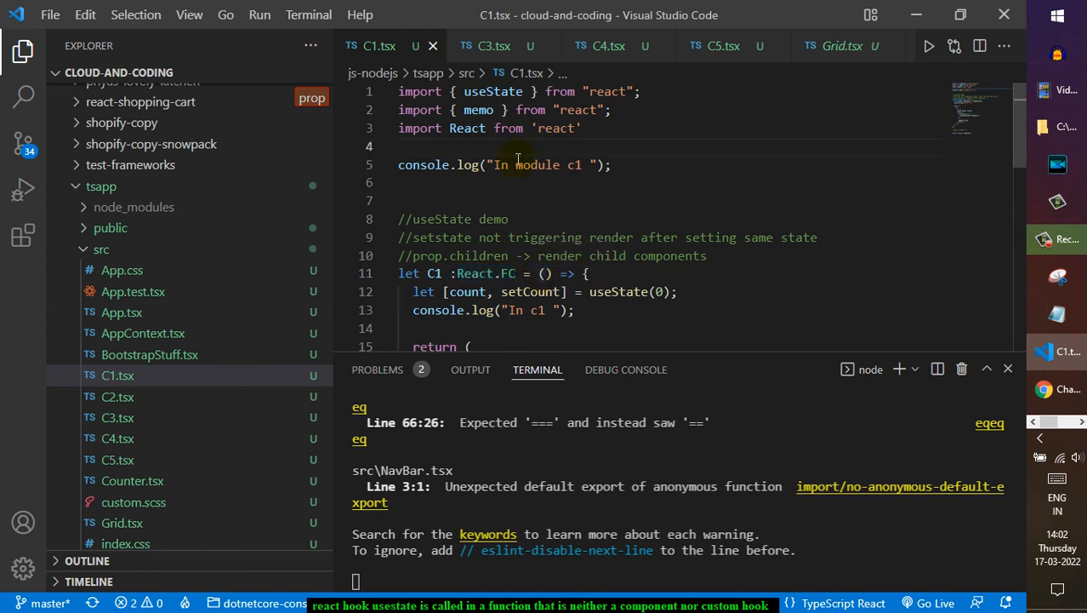